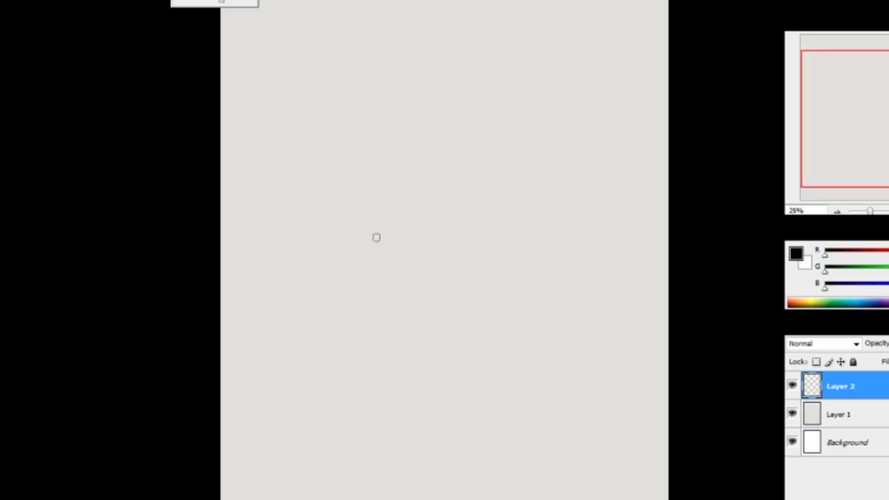
Step: Rough in the brow line and both eye shapes on Layer 2
drag(356, 226, 536, 231)
drag(428, 225, 431, 250)
drag(368, 234, 401, 269)
scroll(481, 296, up, 1)
Step: Sketch the nose, the mouth line and a short stroke below the nose
drag(456, 294, 469, 332)
drag(397, 336, 470, 333)
drag(401, 294, 395, 334)
drag(410, 350, 458, 351)
Step: Add the left eye, the left eyebrow and a stroke under the mouth, then create Layer 3
drag(394, 221, 400, 237)
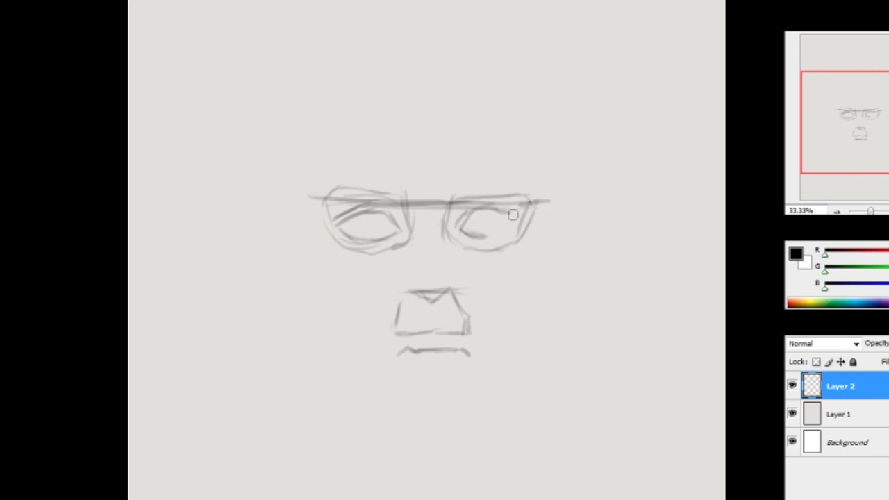
drag(354, 187, 410, 191)
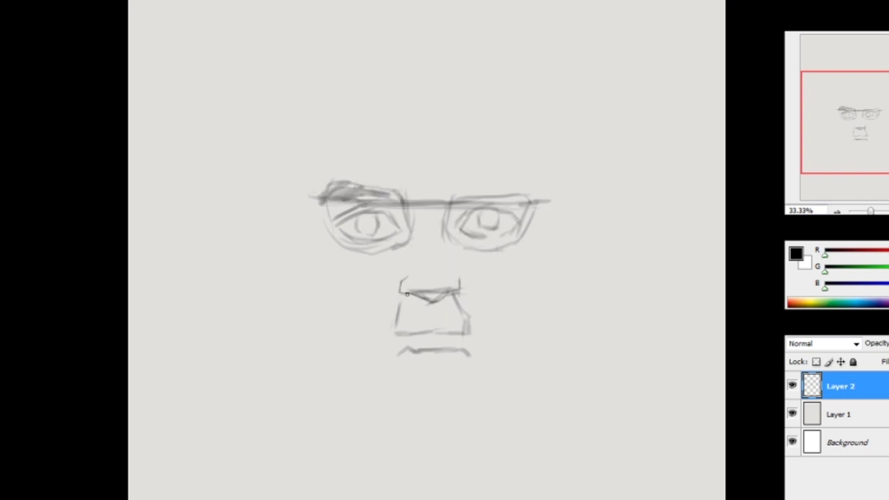
drag(415, 367, 440, 368)
scroll(403, 326, up, 1)
key(ctrl+shift+alt+n)
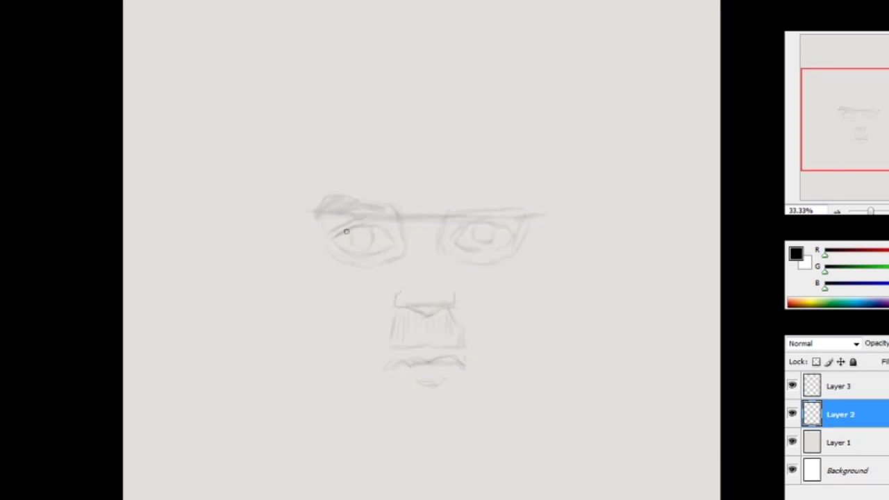
Step: Draw a dark arc over the left eye and darken its pupil
drag(334, 236, 381, 232)
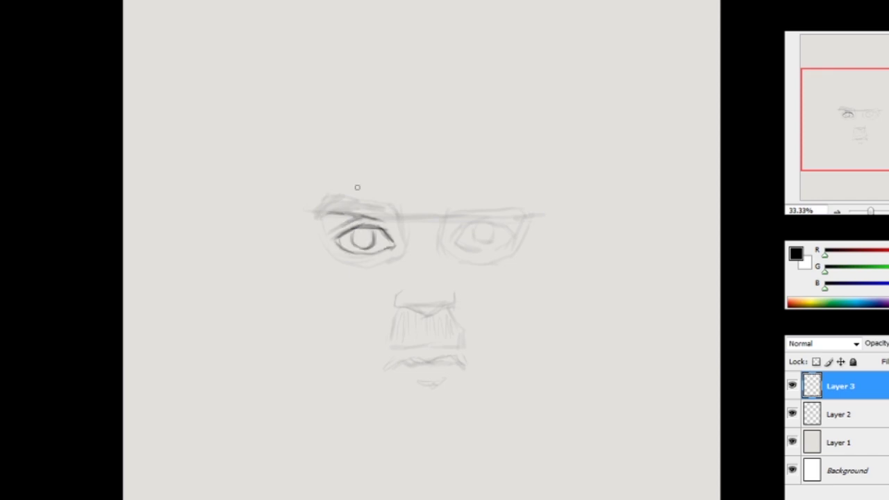
drag(352, 237, 366, 239)
scroll(425, 241, right, 1)
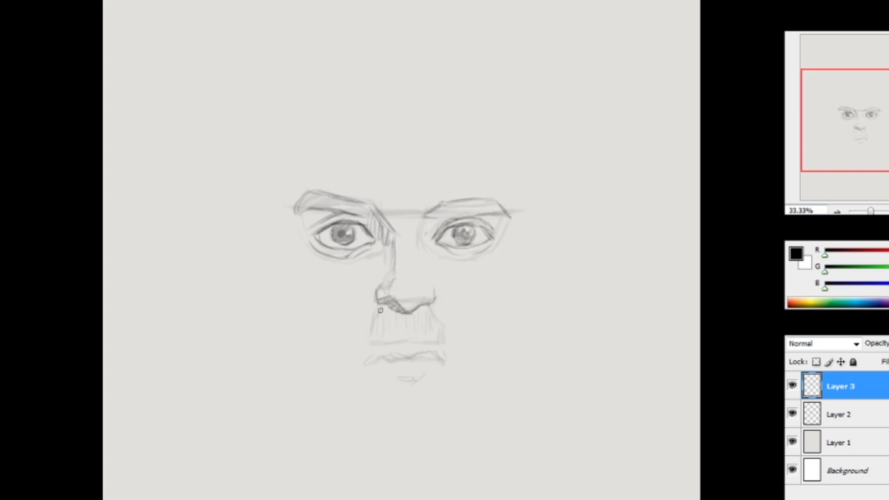
Step: Hatch the moustache and outline the head top, left face contour, ear and skull
drag(375, 311, 442, 340)
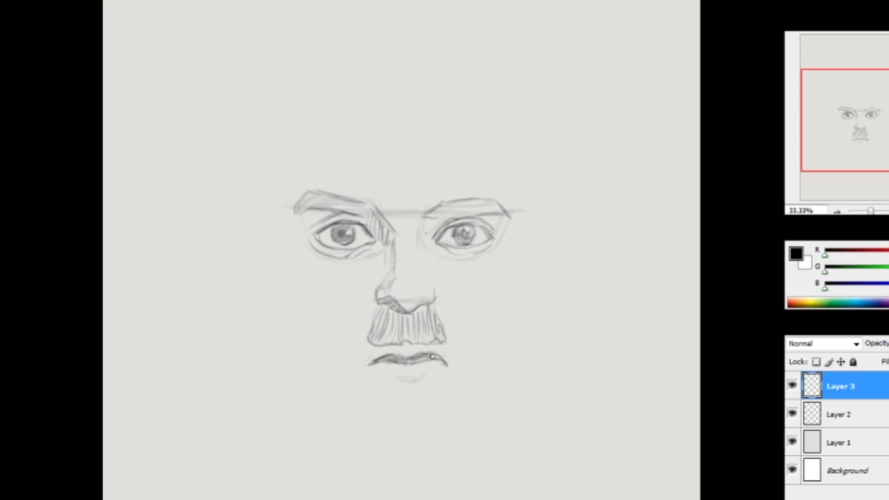
drag(309, 118, 476, 116)
mouse_move(300, 123)
mouse_down()
mouse_move(282, 198)
mouse_move(295, 316)
mouse_move(275, 249)
mouse_move(271, 281)
mouse_up()
drag(258, 200, 240, 116)
Step: Sketch the chin, both jaw lines and the right contour of the head
mouse_move(362, 344)
mouse_down()
mouse_move(391, 354)
mouse_move(395, 371)
mouse_up()
mouse_move(403, 129)
mouse_down()
mouse_move(446, 201)
mouse_move(410, 347)
mouse_up()
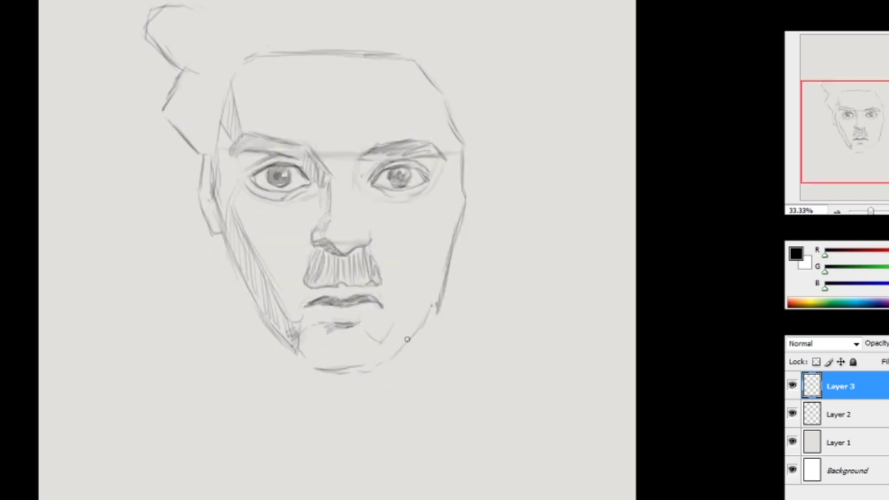
scroll(416, 333, down, 1)
drag(334, 354, 347, 385)
drag(259, 299, 305, 385)
scroll(436, 343, down, 3)
Step: Draw the neck lines and collar, and add hair strokes at the upper right
drag(347, 357, 368, 497)
drag(254, 332, 336, 361)
drag(367, 286, 450, 359)
scroll(416, 277, up, 3)
drag(502, 202, 478, 204)
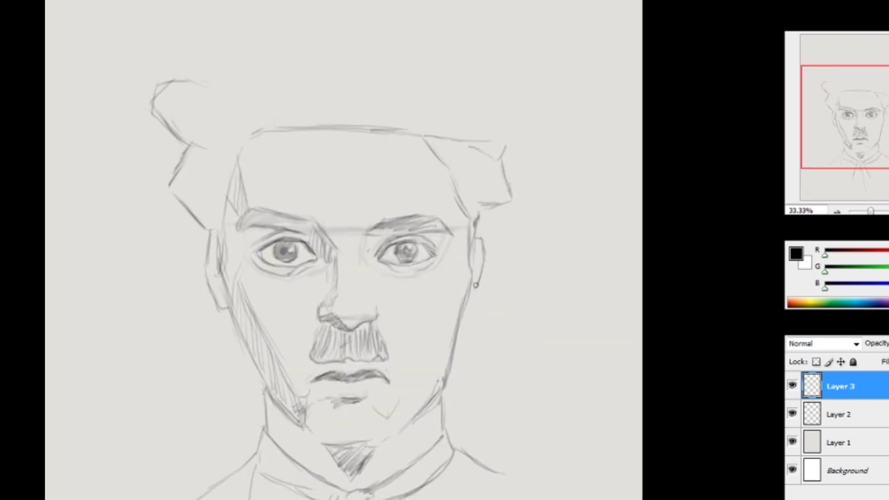
scroll(444, 181, up, 3)
Step: Sketch the bowler hat's dome and brim, and paint grey shading over the head's left side
drag(217, 207, 290, 104)
drag(449, 150, 460, 225)
scroll(347, 243, down, 7)
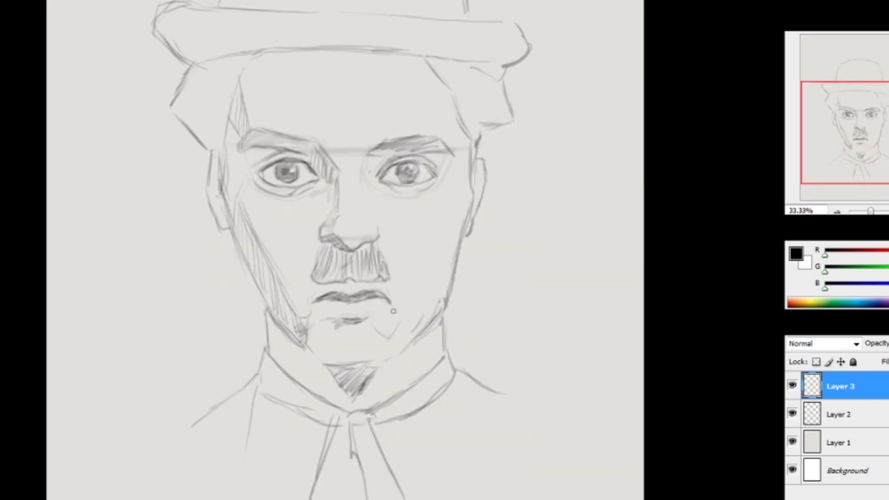
scroll(415, 322, up, 3)
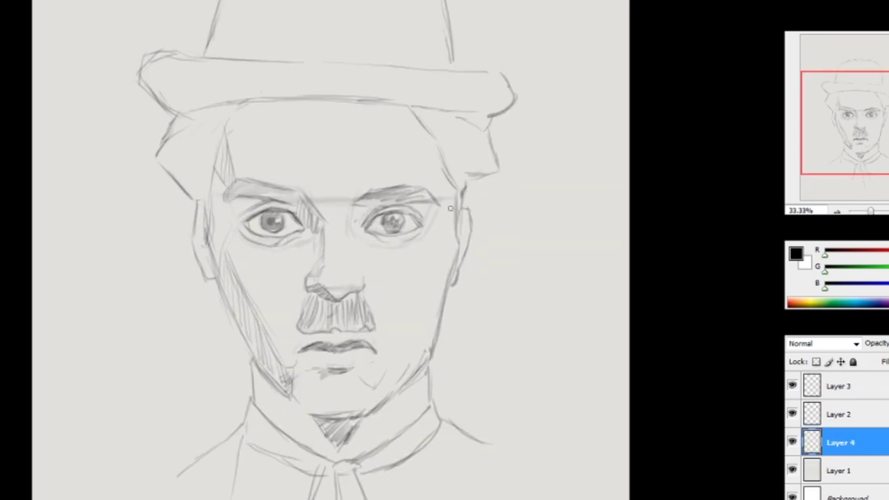
mouse_move(250, 142)
mouse_down()
mouse_move(244, 111)
mouse_move(359, 127)
mouse_move(289, 167)
mouse_move(301, 361)
mouse_move(363, 264)
mouse_move(428, 119)
mouse_move(345, 196)
mouse_move(270, 220)
mouse_move(393, 220)
mouse_move(312, 306)
mouse_move(250, 317)
mouse_move(273, 375)
mouse_move(427, 363)
mouse_up()
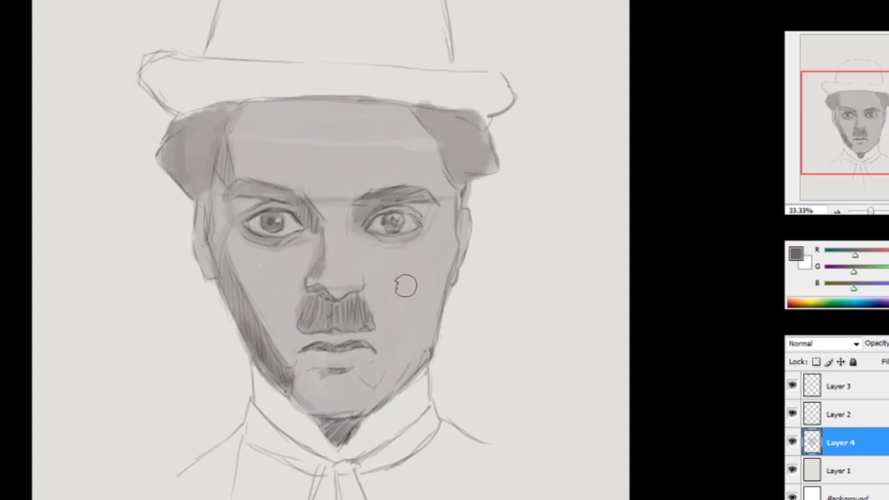
Step: Choose a darker grey and paint hair under both sides of the hat, the left brow and moustache
click(796, 253)
click(258, 253)
click(588, 90)
drag(169, 153, 215, 123)
mouse_move(424, 115)
mouse_down()
mouse_move(462, 169)
mouse_move(486, 159)
mouse_up()
drag(233, 193, 321, 222)
drag(305, 306, 330, 325)
Step: Darken the right eyebrow and eye, then shade the left cheek and collar in mid grey
right_click(297, 286)
key(Return)
drag(357, 200, 436, 201)
drag(396, 226, 420, 222)
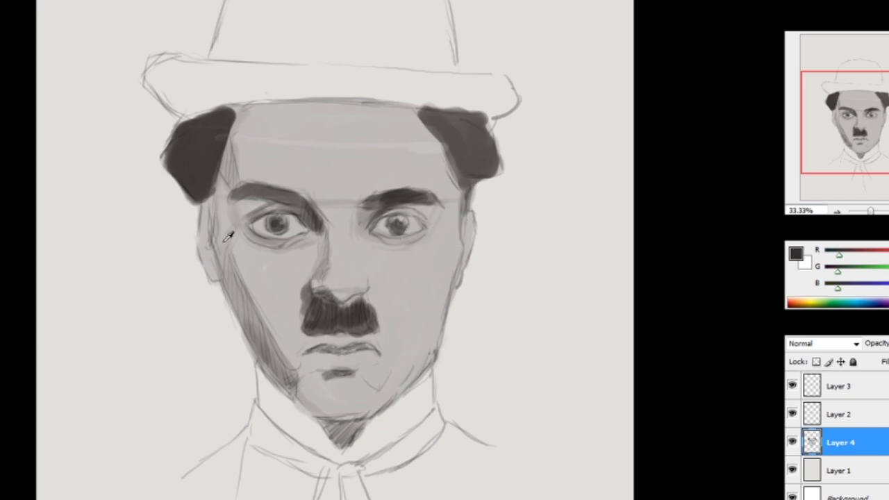
alt+click(225, 216)
mouse_move(290, 297)
mouse_down()
mouse_move(297, 301)
mouse_move(280, 329)
mouse_up()
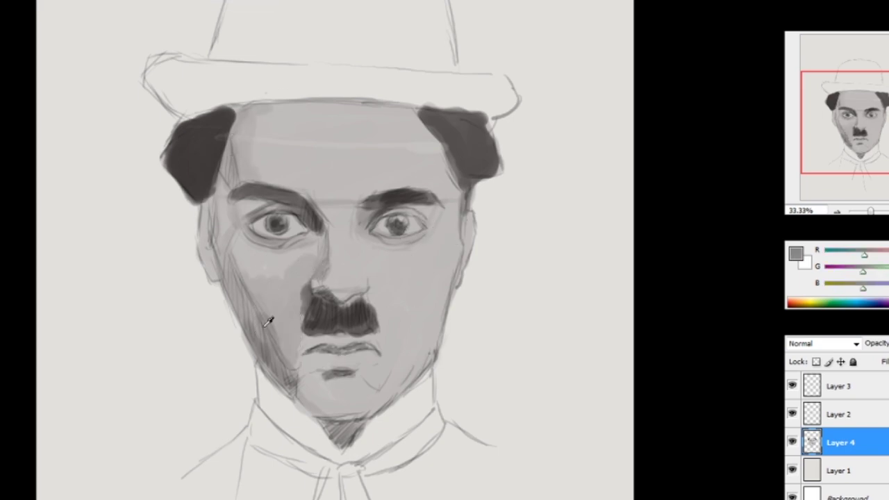
drag(243, 406, 334, 451)
Step: Sample another face grey to shade the cheeks, then move to Layer 2
alt+click(359, 278)
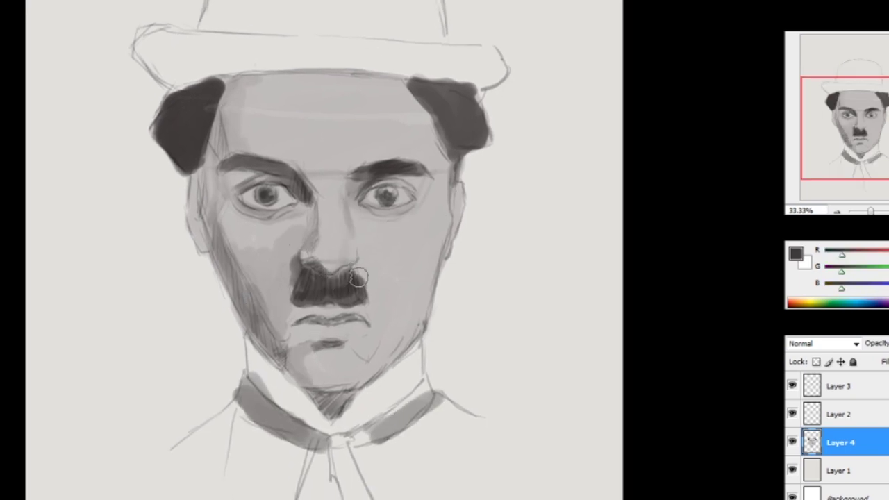
alt+click(412, 268)
drag(343, 120, 343, 135)
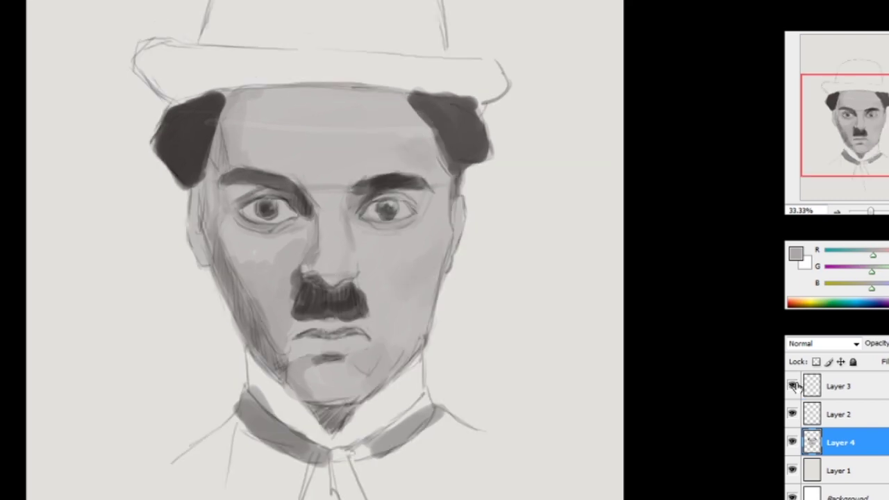
drag(461, 225, 476, 220)
click(840, 414)
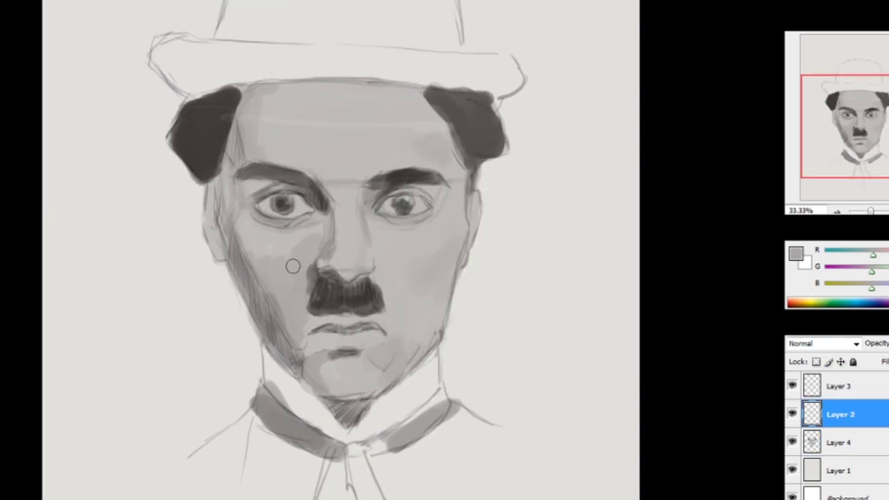
Step: Cycle through Layers 2–4 with Alt+[ and Alt+], adjust brush size, and settle on Layer 3
key(alt+bracketright)
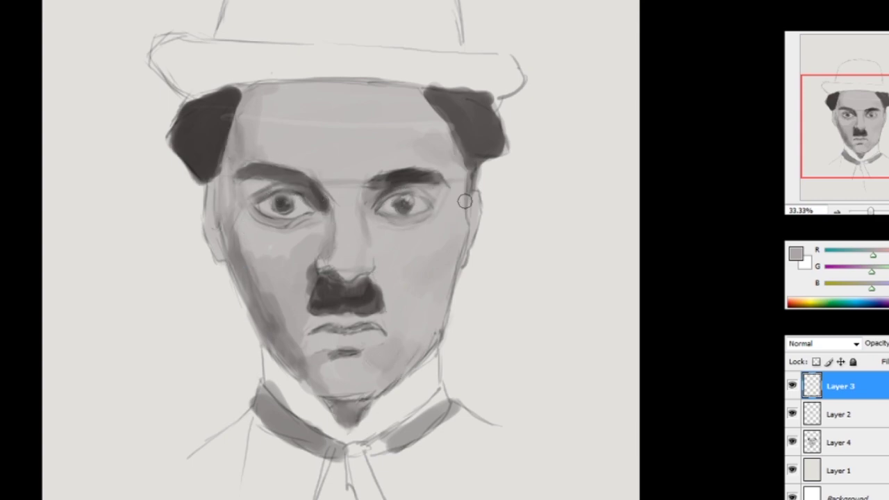
key(alt+bracketleft)
key(alt+bracketleft)
key(alt+bracketright)
key(alt+bracketright)
key(alt+bracketleft)
key(alt+bracketleft)
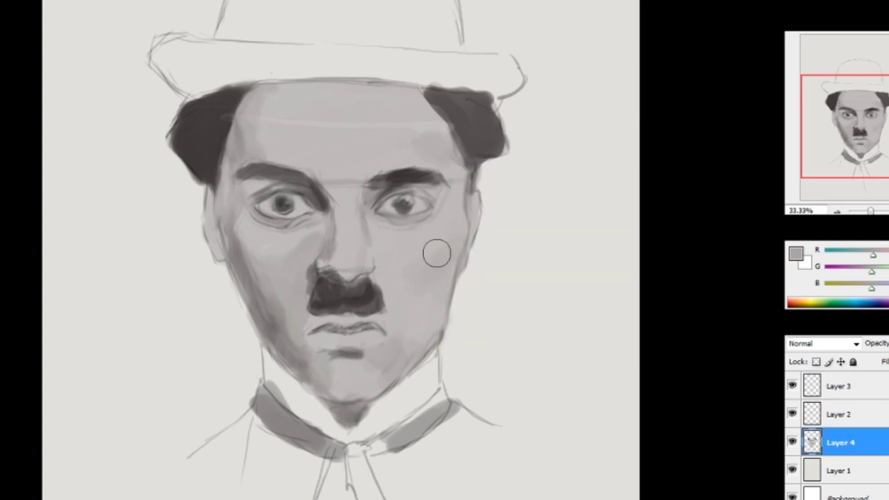
key(alt+bracketright)
key(alt+bracketright)
key(alt+bracketleft)
right_click(520, 295)
key(Return)
key(alt+bracketright)
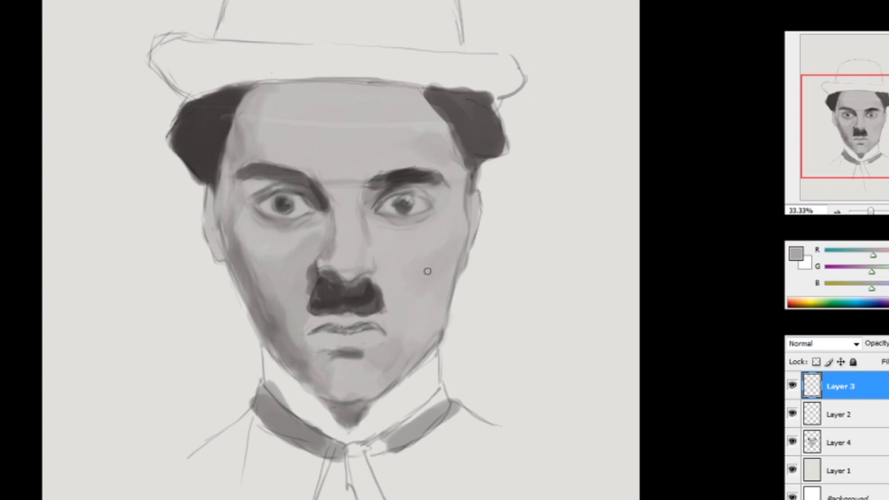
Step: Zoom to 50% and paint the left and right hair tufts near black
key(ctrl+plus)
mouse_move(228, 60)
mouse_down()
mouse_move(197, 134)
mouse_move(201, 247)
mouse_up()
mouse_move(586, 202)
mouse_down()
mouse_move(544, 57)
mouse_move(611, 181)
mouse_up()
right_click(597, 188)
key(Return)
Step: Darken and thicken the left eyebrow and paint the left eye's lower lid dark
mouse_move(239, 177)
mouse_down()
mouse_move(285, 172)
mouse_move(354, 202)
mouse_up()
mouse_move(265, 212)
mouse_down()
mouse_move(341, 192)
mouse_move(351, 206)
mouse_move(262, 212)
mouse_move(326, 246)
mouse_up()
key(ctrl+minus)
key(ctrl+plus)
drag(265, 198, 303, 182)
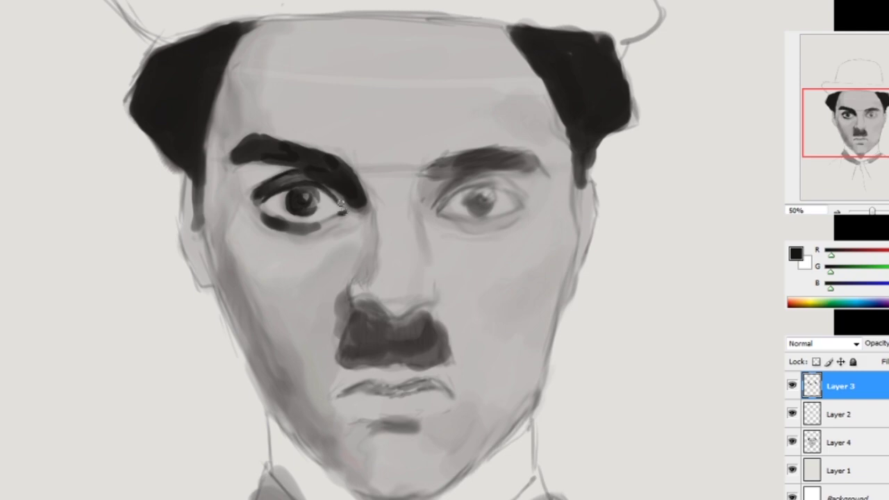
Step: Darken the right eyebrow at 33% zoom, then paint the moustache solid black at 50%
key(ctrl+minus)
right_click(463, 164)
key(Return)
drag(389, 184, 436, 176)
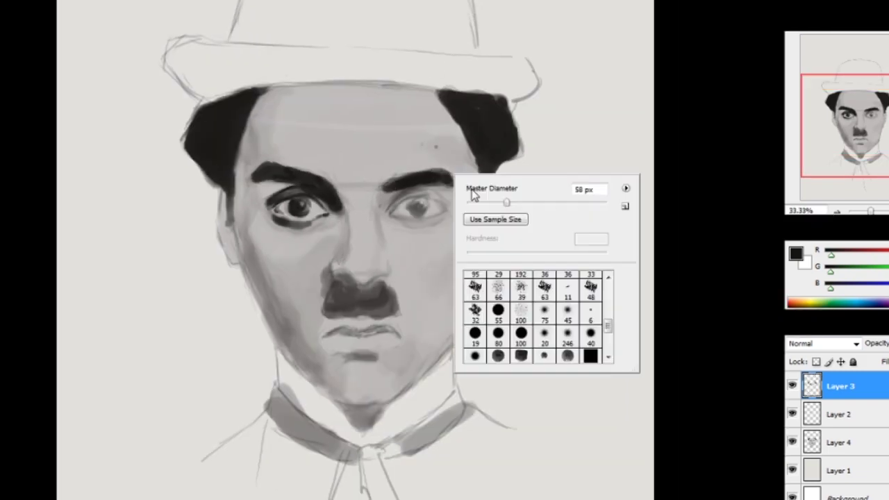
key(ctrl+plus)
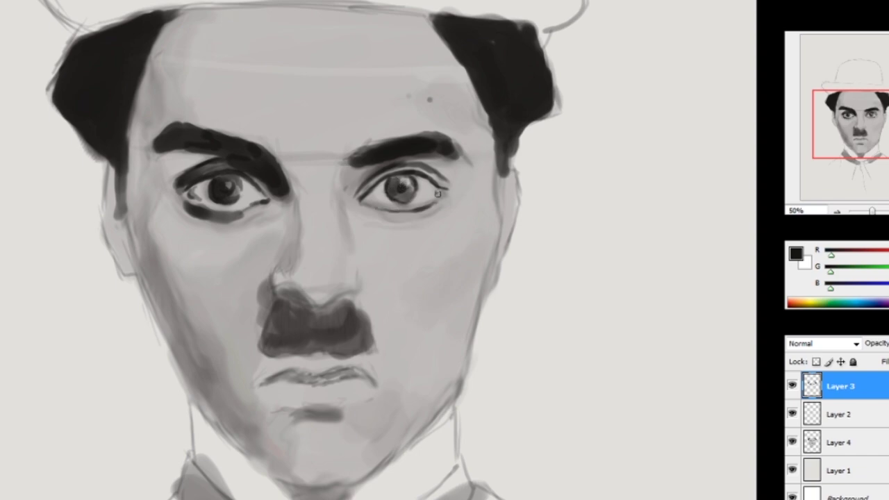
mouse_move(272, 332)
mouse_down()
mouse_move(307, 323)
mouse_move(353, 351)
mouse_move(345, 313)
mouse_up()
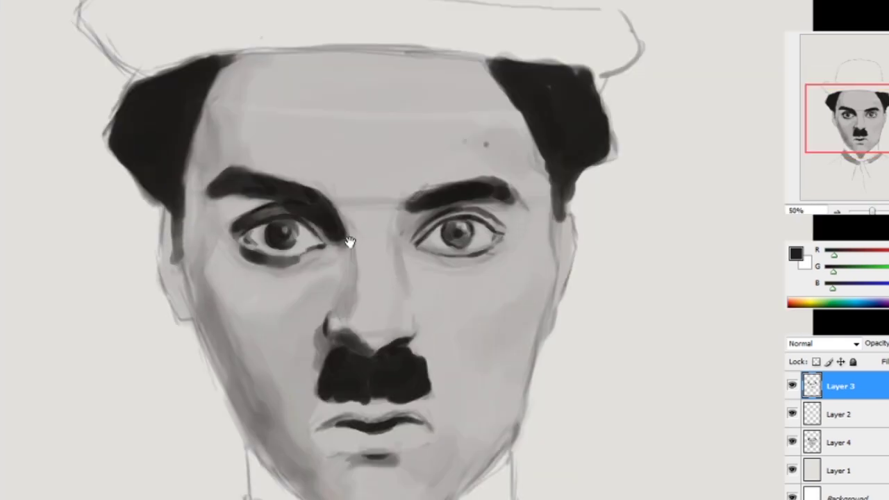
Step: Darken the area beside the left eye and along the left eyebrow with sampled greys
right_click(293, 265)
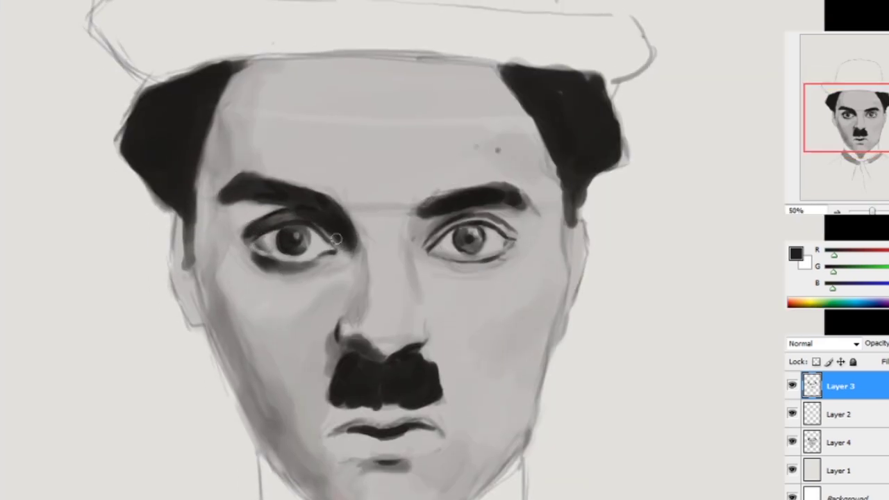
right_click(257, 199)
alt+click(237, 218)
drag(223, 215, 236, 246)
alt+click(238, 248)
drag(236, 207, 267, 210)
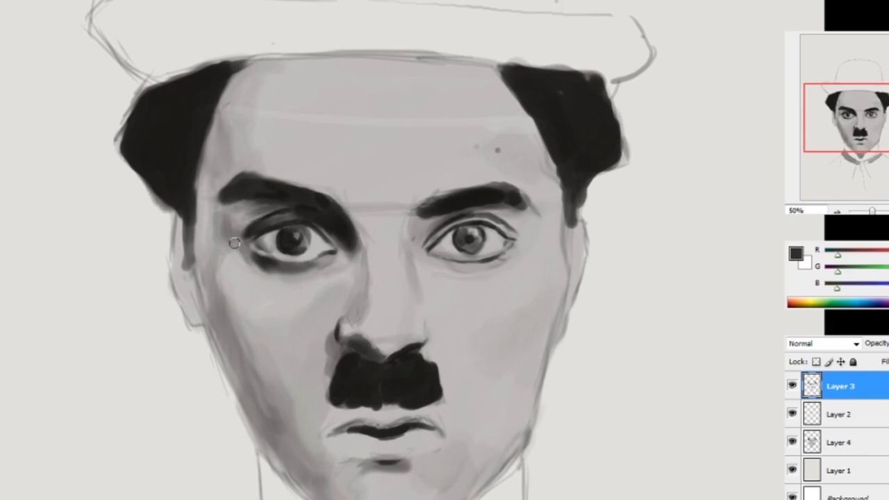
Step: Sample lighter and darker greys near the left eye and down the nose's left side
alt+click(322, 242)
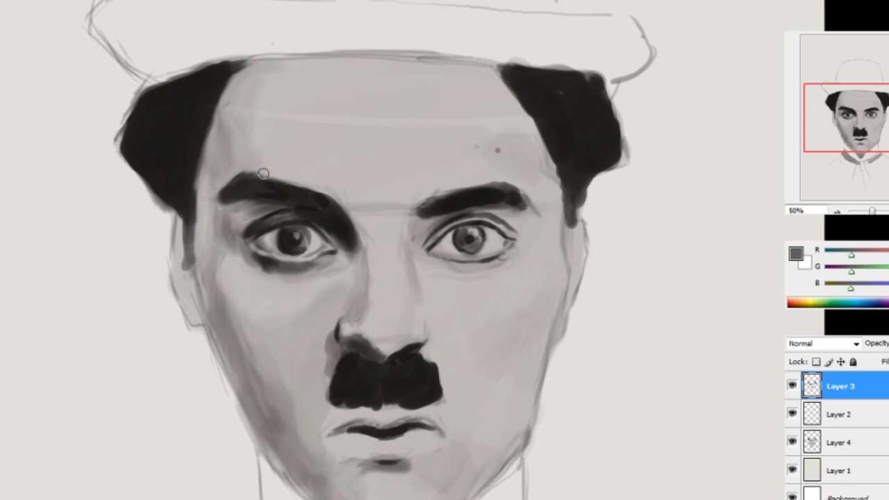
right_click(373, 248)
alt+click(350, 309)
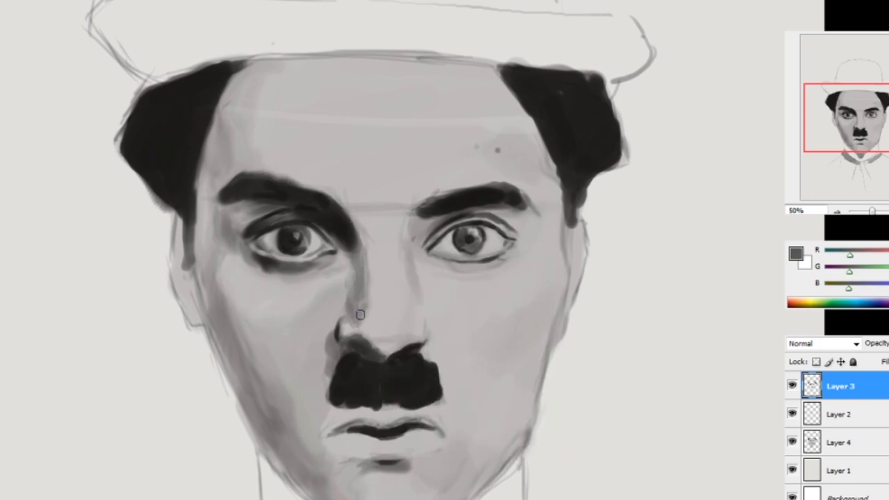
alt+click(338, 329)
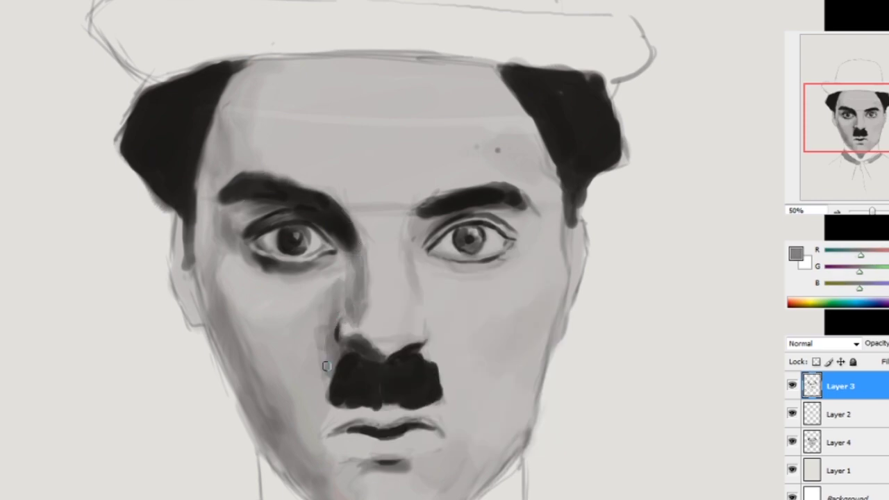
Step: Sample dark greys, shift the view up, and darken the lower lip
alt+click(294, 313)
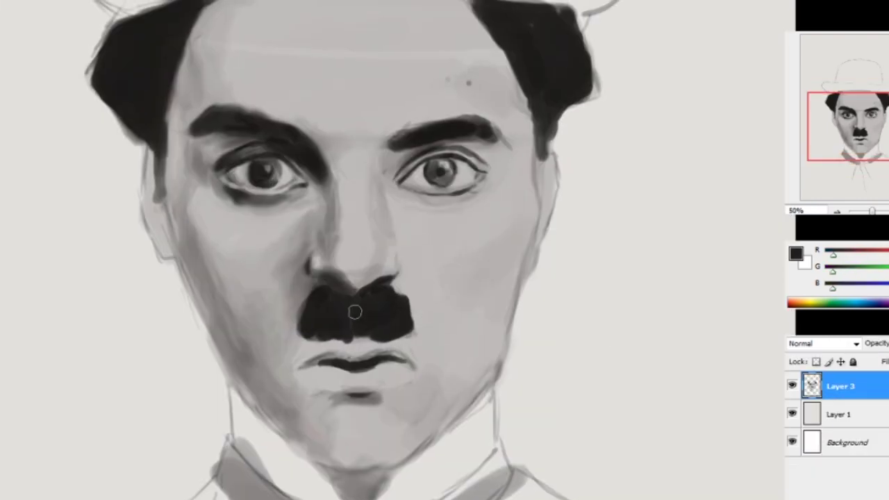
alt+click(371, 358)
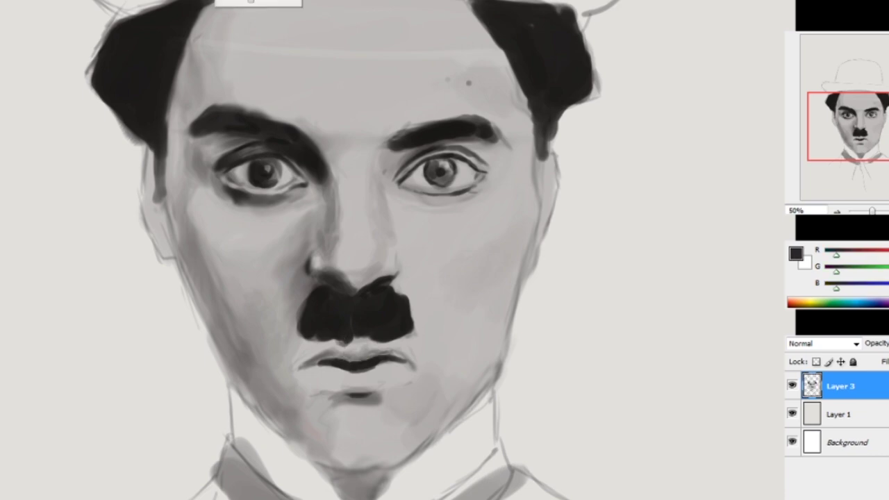
drag(356, 340, 355, 317)
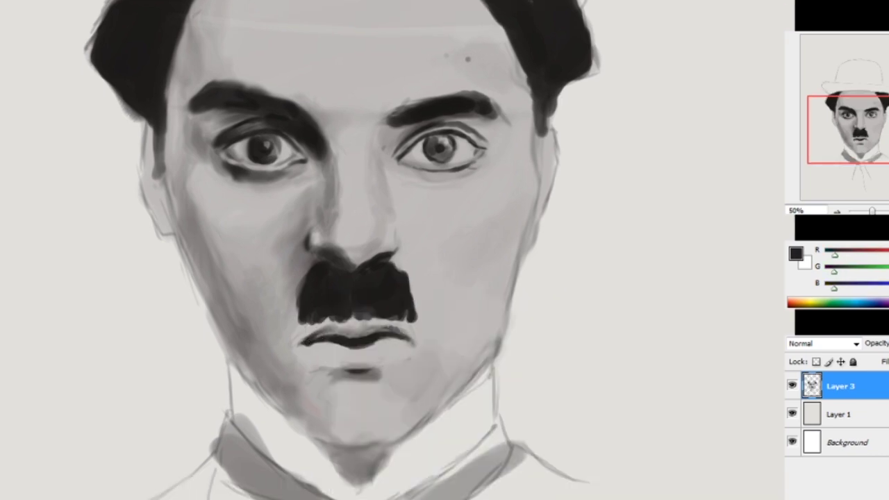
alt+click(307, 330)
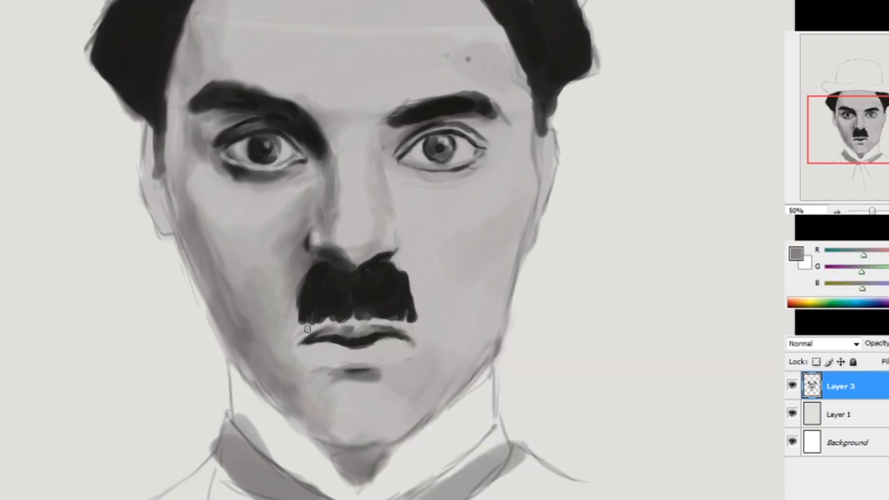
alt+click(354, 373)
drag(357, 373, 327, 372)
right_click(329, 368)
key(Escape)
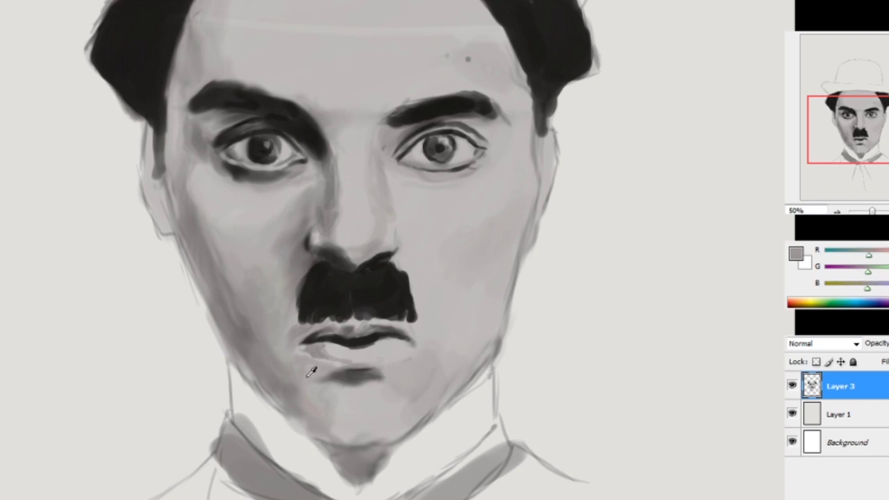
Step: Shade right of the lower lip and add small darker strokes around it
drag(424, 389, 402, 370)
alt+click(407, 357)
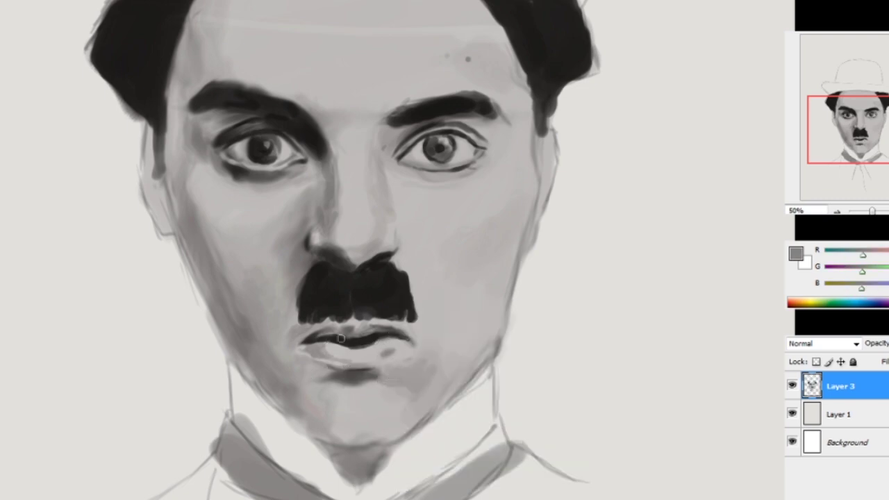
alt+click(380, 347)
drag(387, 361, 396, 367)
scroll(393, 331, down, 1)
scroll(370, 272, up, 1)
Step: Shade the left jaw down to the chin and paint darker grey along the left cheek
drag(250, 387, 324, 469)
drag(208, 225, 234, 324)
alt+click(222, 277)
mouse_move(229, 208)
mouse_down()
mouse_move(209, 250)
mouse_move(245, 319)
mouse_up()
Step: Blend a lighter grey down the left cheek and shade the left jaw
alt+click(246, 320)
drag(226, 251, 262, 340)
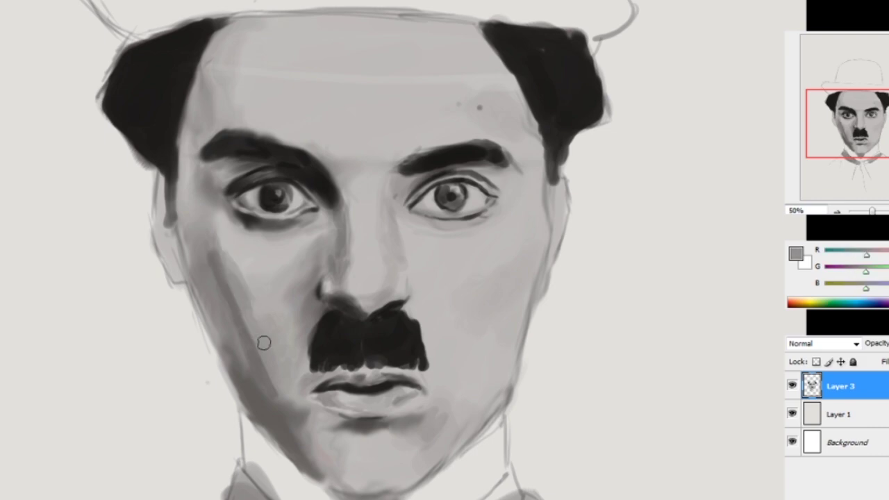
drag(228, 273, 267, 414)
alt+click(147, 341)
drag(146, 341, 170, 396)
drag(379, 205, 403, 231)
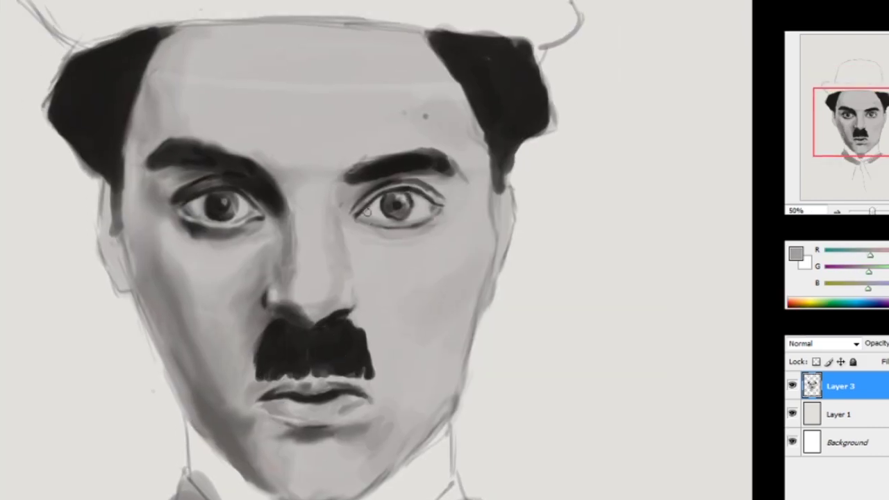
drag(385, 176, 323, 177)
scroll(238, 245, down, 2)
Step: Paint a lighter sampled grey stroke across the right cheek
alt+click(278, 421)
drag(407, 313, 371, 324)
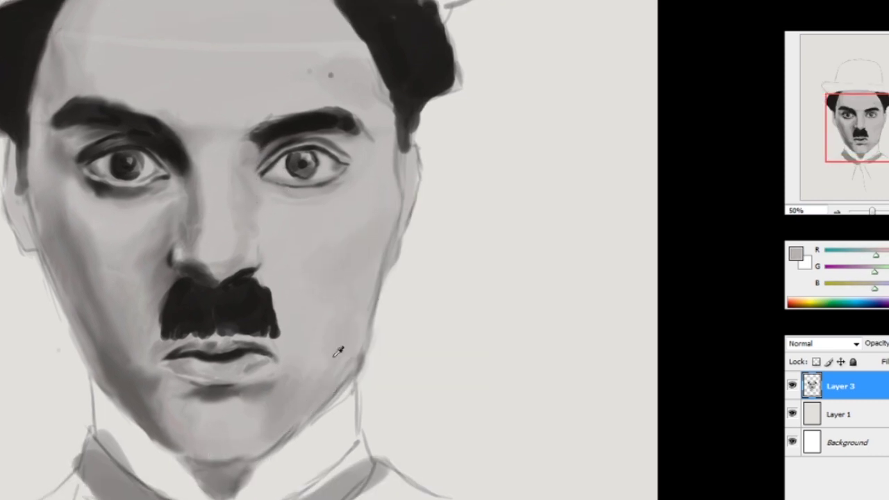
scroll(329, 347, up, 1)
drag(361, 174, 482, 218)
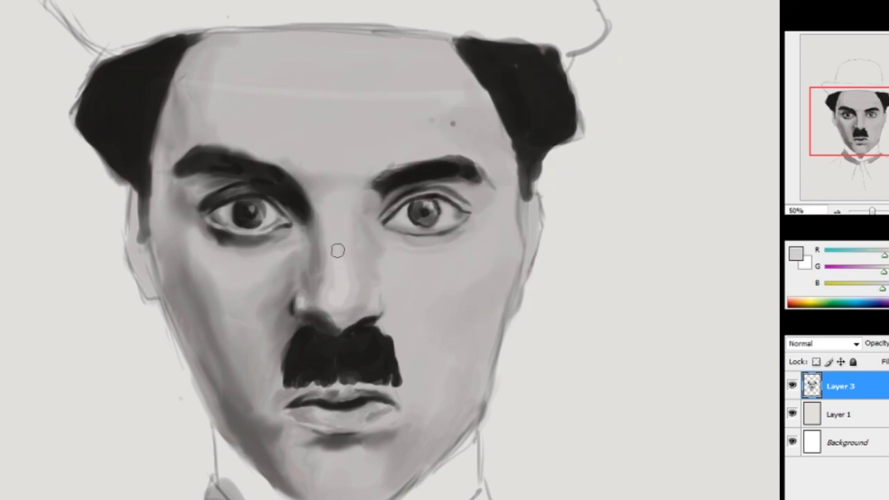
scroll(347, 347, down, 2)
scroll(375, 348, up, 2)
scroll(402, 236, up, 2)
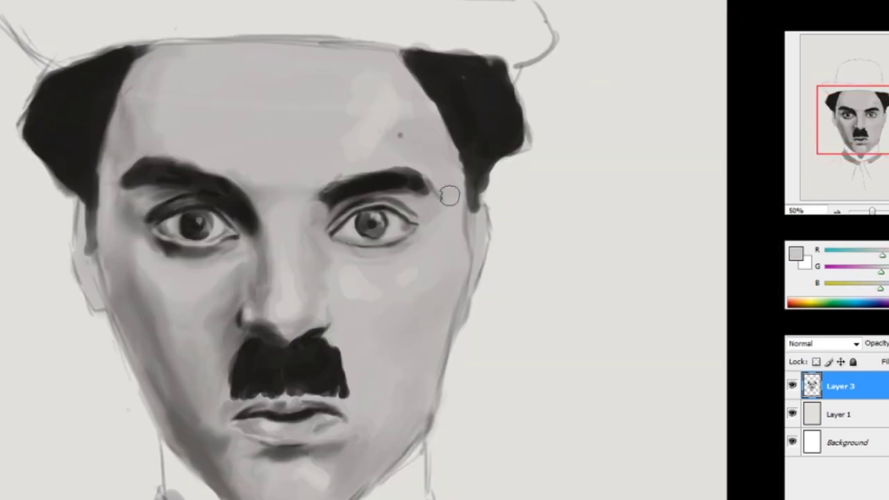
Step: Resize the brush and paint a dark collar shadow below the chin using eyebrow grey
right_click(314, 197)
key(Escape)
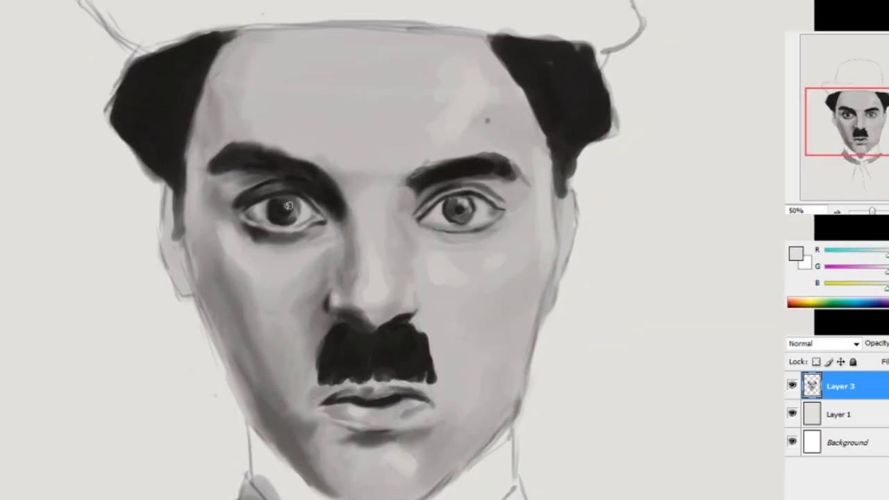
scroll(347, 278, down, 2)
scroll(359, 313, up, 2)
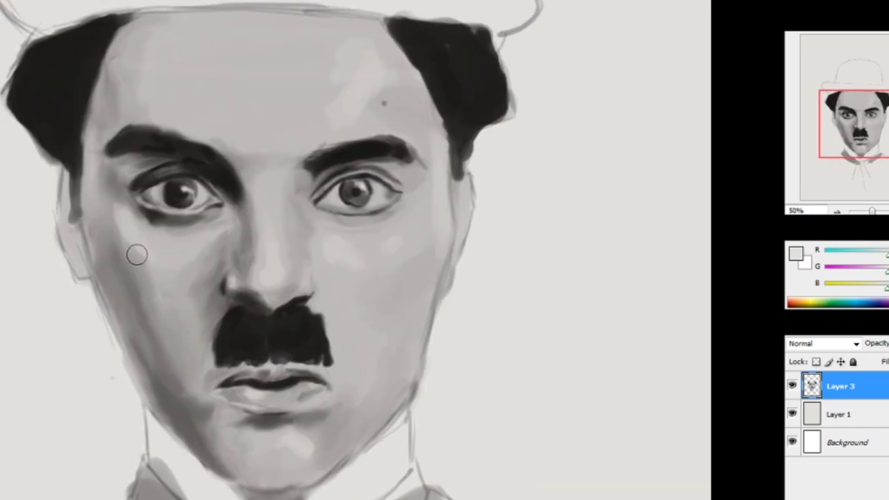
right_click(453, 209)
key(Escape)
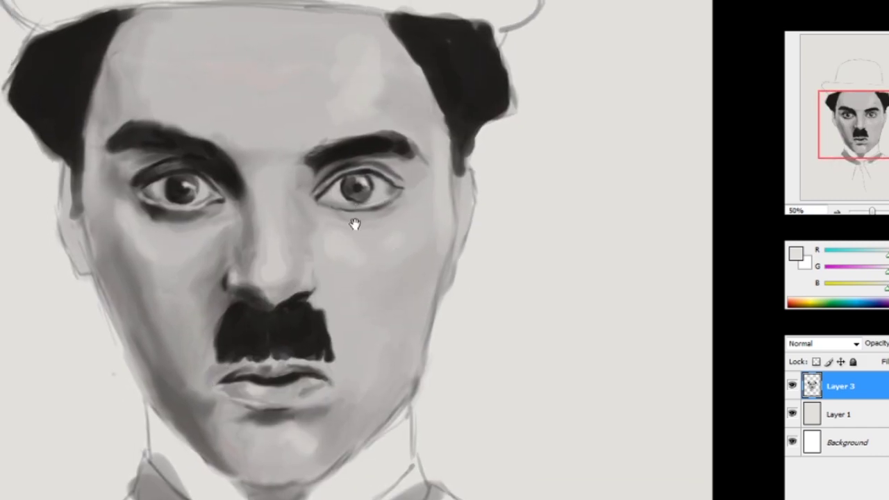
alt+click(411, 165)
drag(408, 179, 488, 134)
Step: Fill in the dark triangular shadow below the chin with a resized brush
scroll(451, 347, down, 2)
right_click(452, 347)
key(Escape)
mouse_move(319, 394)
mouse_down()
mouse_move(378, 399)
mouse_move(347, 418)
mouse_up()
scroll(417, 365, up, 1)
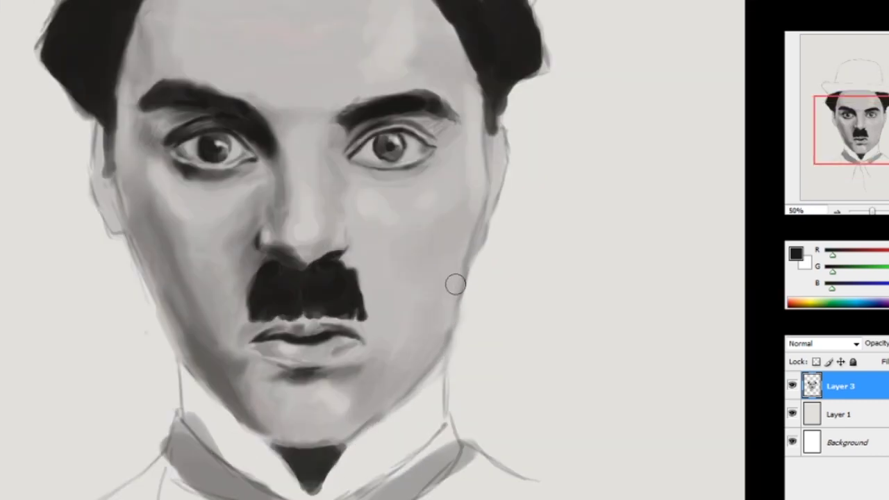
scroll(465, 213, up, 1)
Step: Sample light and mid face greys, zoom out, and start blacking the hat's left brim
alt+click(465, 213)
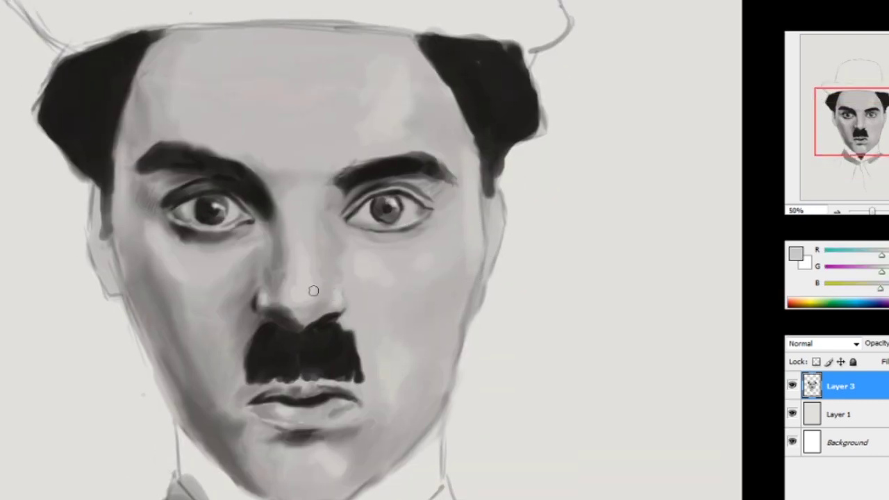
scroll(312, 291, down, 3)
scroll(372, 331, up, 3)
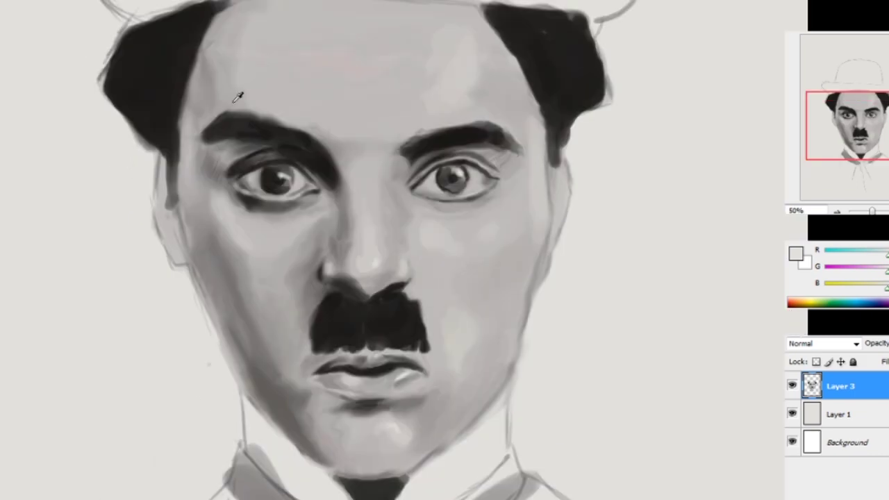
alt+click(323, 193)
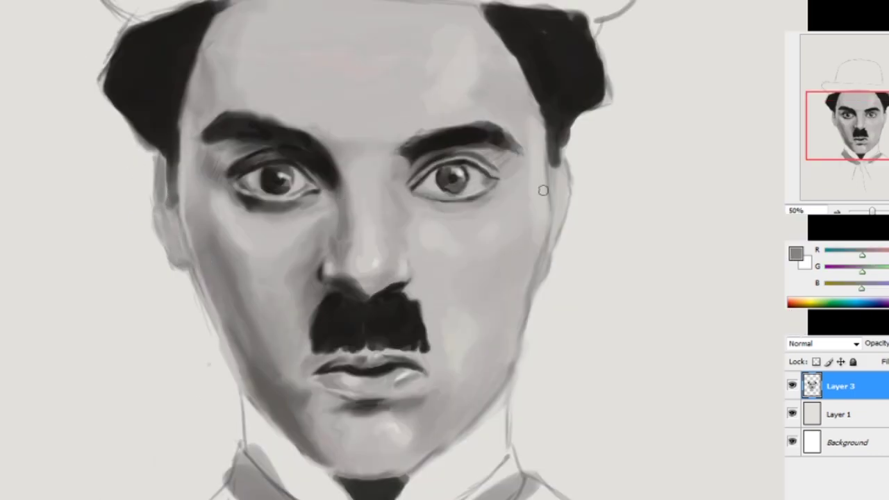
key(ctrl+minus)
drag(434, 276, 426, 286)
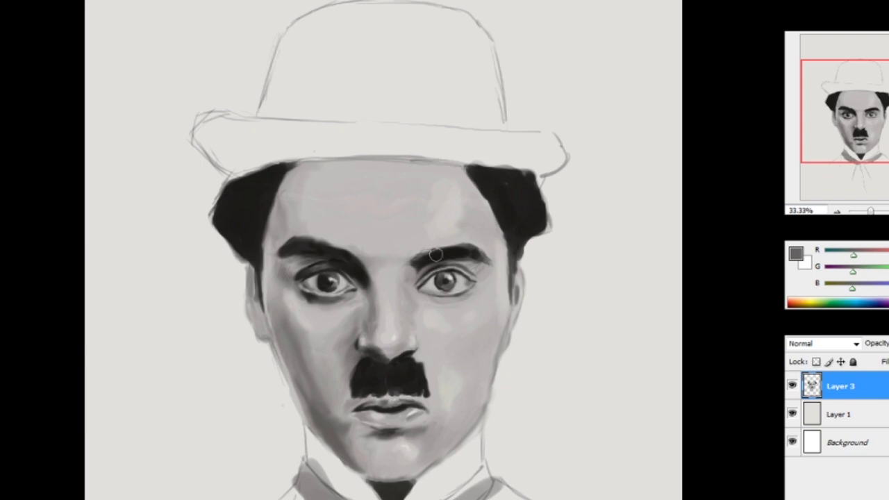
Step: Paint the bowler hat's brim and crown black, then outline and fill both collar edges dark
key(d)
mouse_move(213, 147)
mouse_down()
mouse_move(240, 158)
mouse_move(525, 158)
mouse_move(300, 161)
mouse_move(234, 132)
mouse_move(451, 76)
mouse_move(462, 153)
mouse_move(314, 120)
mouse_move(252, 149)
mouse_move(416, 85)
mouse_move(326, 123)
mouse_up()
mouse_move(352, 380)
mouse_down()
mouse_move(352, 236)
mouse_move(355, 251)
mouse_up()
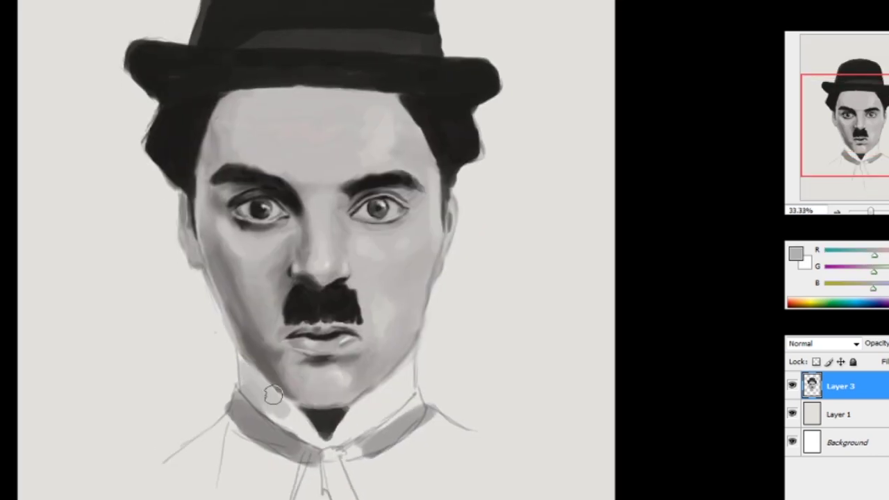
mouse_move(407, 357)
mouse_down()
mouse_move(407, 280)
mouse_move(359, 372)
mouse_move(413, 316)
mouse_move(413, 303)
mouse_up()
mouse_move(229, 306)
mouse_down()
mouse_move(326, 365)
mouse_move(303, 362)
mouse_move(347, 479)
mouse_up()
Step: Brush a black tie down from the collar knot and shade the shirt grey
drag(389, 389, 389, 379)
drag(375, 326, 417, 389)
drag(431, 333, 417, 430)
mouse_move(250, 358)
mouse_down()
mouse_move(230, 338)
mouse_move(278, 417)
mouse_up()
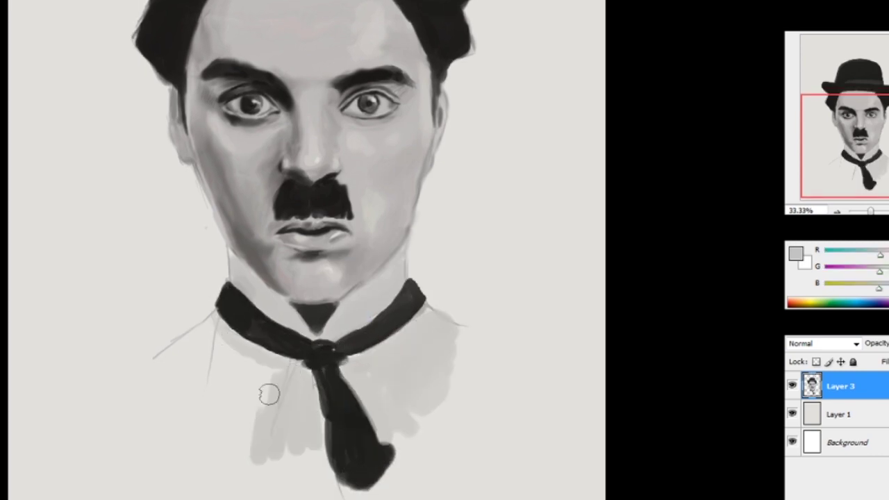
drag(222, 326, 167, 416)
drag(252, 343, 264, 343)
drag(402, 286, 410, 334)
Step: Shade both collar sides and the shirt with a lighter sampled grey
alt+click(410, 335)
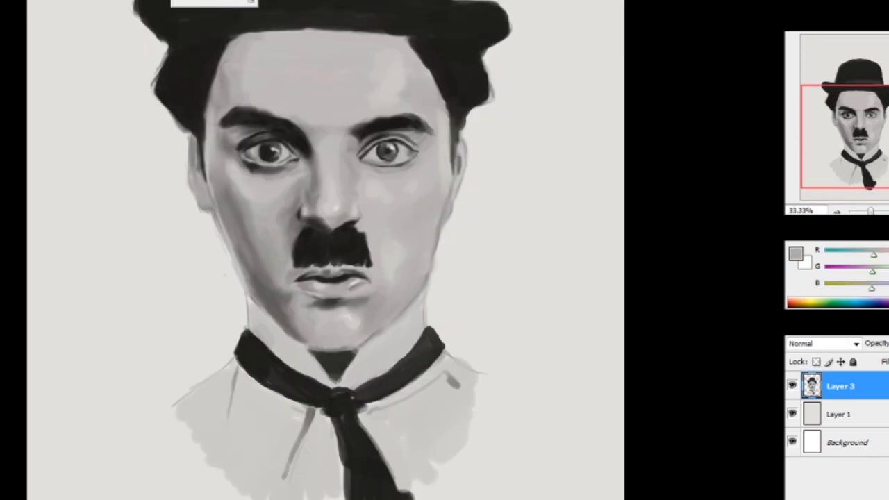
mouse_move(386, 339)
mouse_down()
mouse_move(389, 349)
mouse_move(399, 327)
mouse_up()
mouse_move(208, 368)
mouse_down()
mouse_move(298, 430)
mouse_move(236, 375)
mouse_up()
mouse_move(465, 354)
mouse_down()
mouse_move(388, 389)
mouse_move(416, 423)
mouse_up()
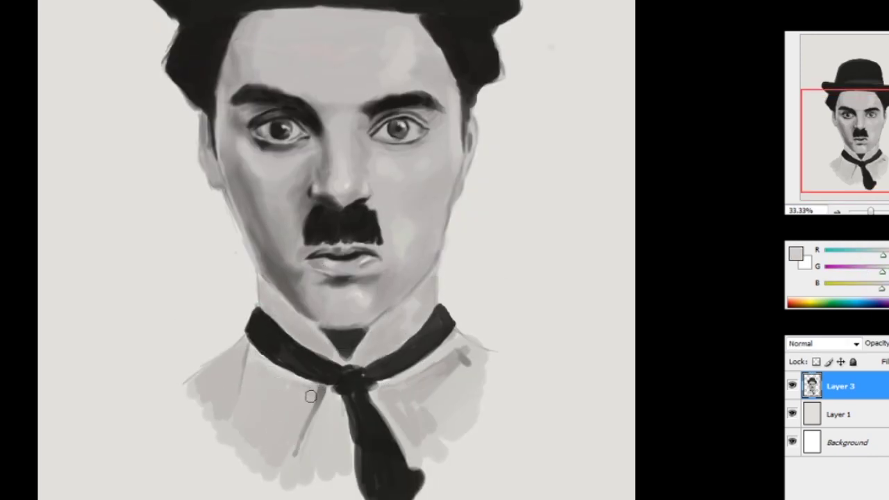
drag(298, 201, 309, 388)
Step: Choose a lighter grey in the Color Picker and highlight the hat band and crown
alt+click(312, 150)
mouse_move(384, 142)
mouse_down()
mouse_move(387, 212)
mouse_move(359, 145)
mouse_move(447, 152)
mouse_up()
click(795, 253)
click(511, 245)
key(Return)
drag(417, 118, 431, 76)
click(795, 253)
click(250, 163)
key(Return)
Step: Paint near-black wavy strokes on the right side of the hair
alt+click(279, 168)
drag(472, 251, 487, 229)
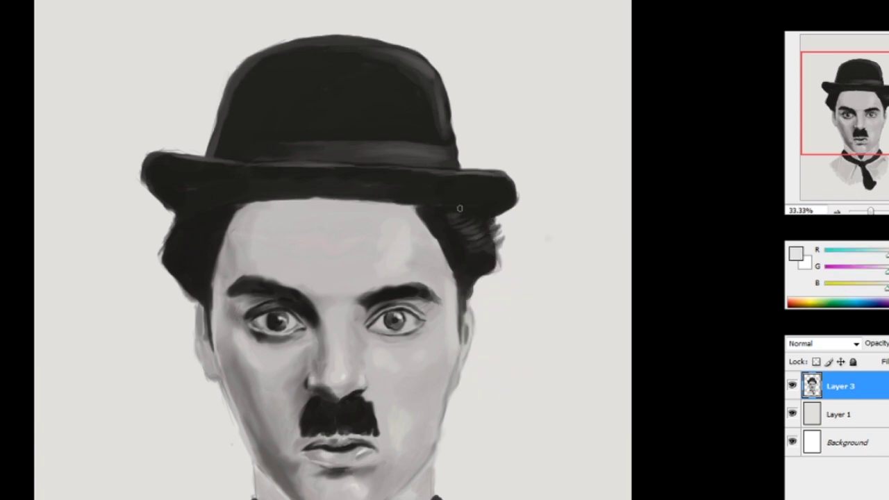
scroll(448, 216, down, 2)
drag(440, 305, 451, 275)
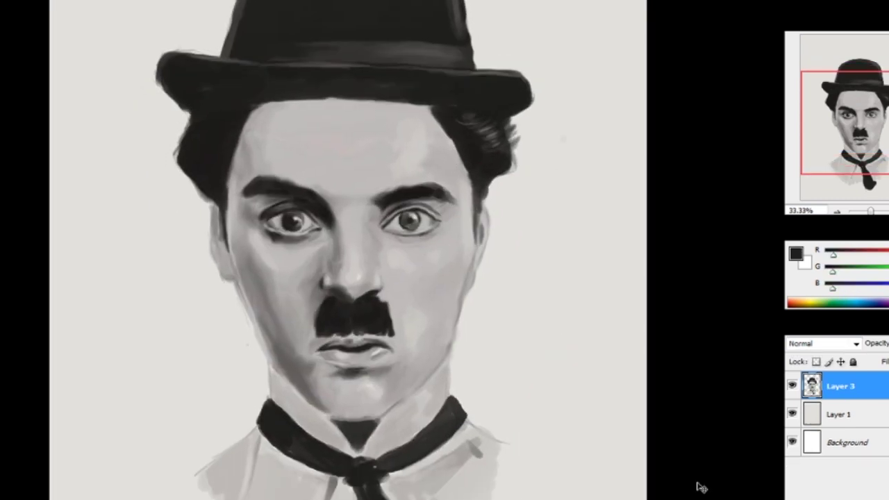
scroll(370, 294, down, 2)
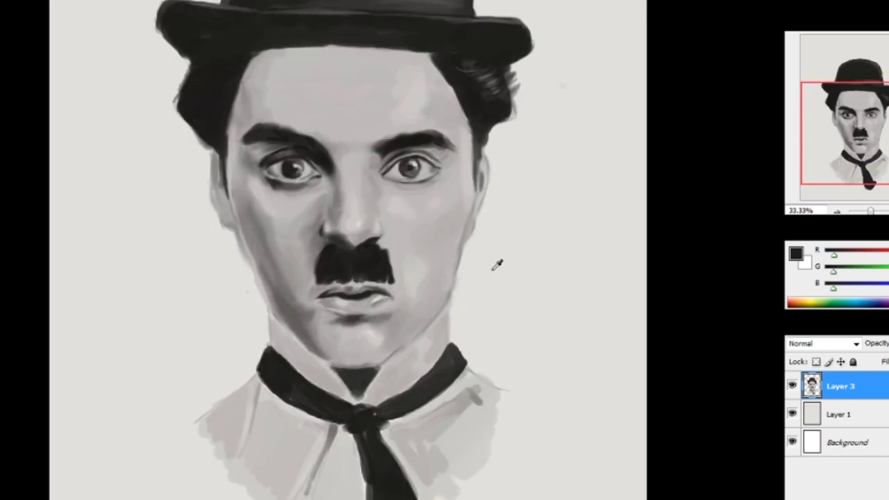
Step: Paint a dark line along the left jaw and neck
drag(251, 267, 329, 363)
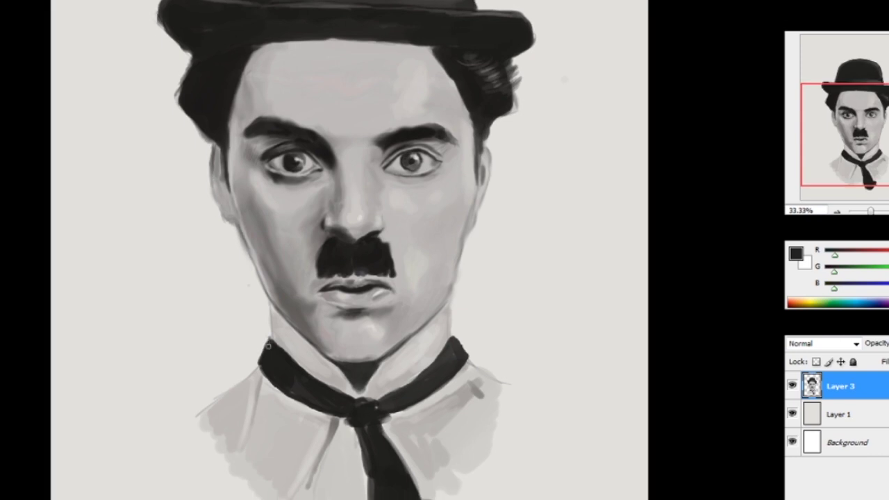
drag(464, 99, 477, 124)
alt+click(311, 361)
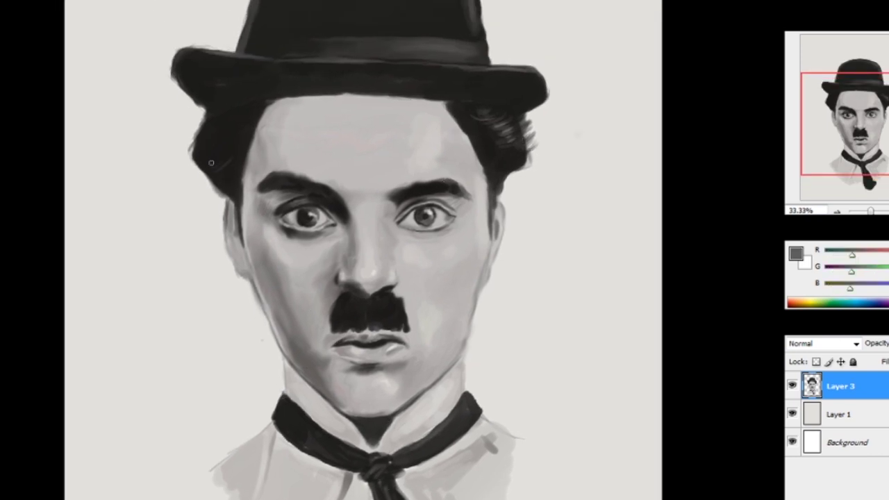
drag(416, 64, 399, 120)
click(4, 278)
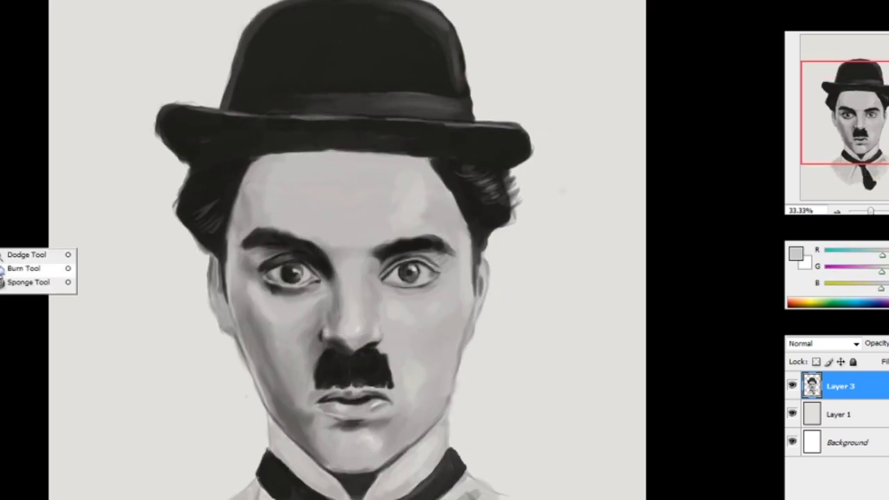
Step: Burn darker shadows into the forehead and along the jaw
click(39, 268)
drag(263, 161, 341, 158)
drag(240, 229, 291, 388)
drag(423, 400, 404, 338)
scroll(404, 312, up, 3)
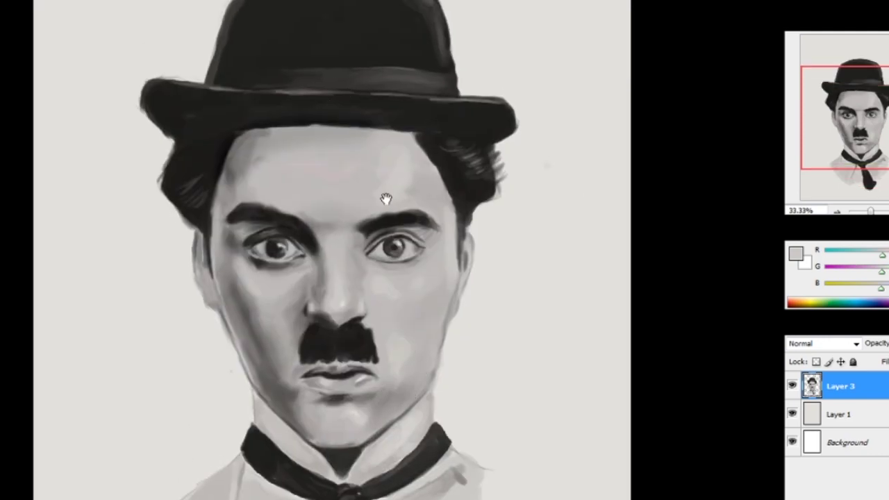
Step: Dodge lighter highlights across the bowler hat
click(5, 278)
click(38, 252)
drag(417, 70, 298, 23)
drag(139, 145, 498, 165)
Step: Zoom out, make Layer 1 active, and apply a Curves adjustment
key(ctrl+minus)
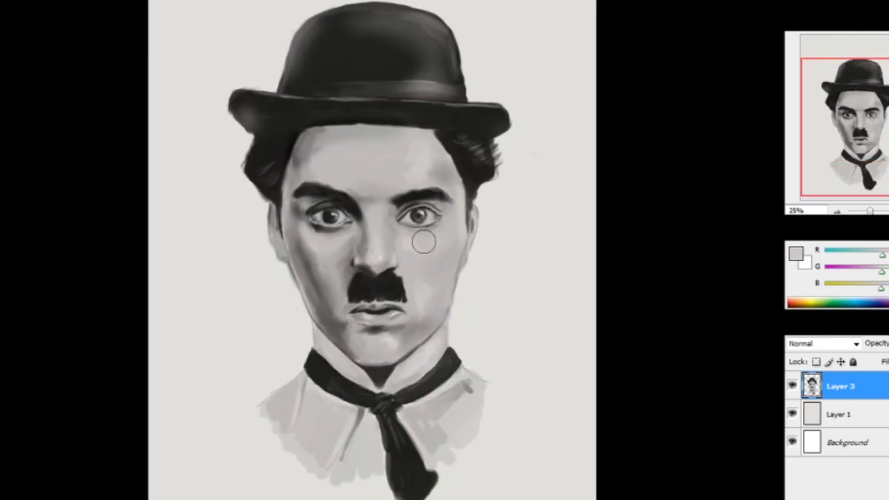
key(alt+bracketleft)
key(ctrl+m)
key(Return)
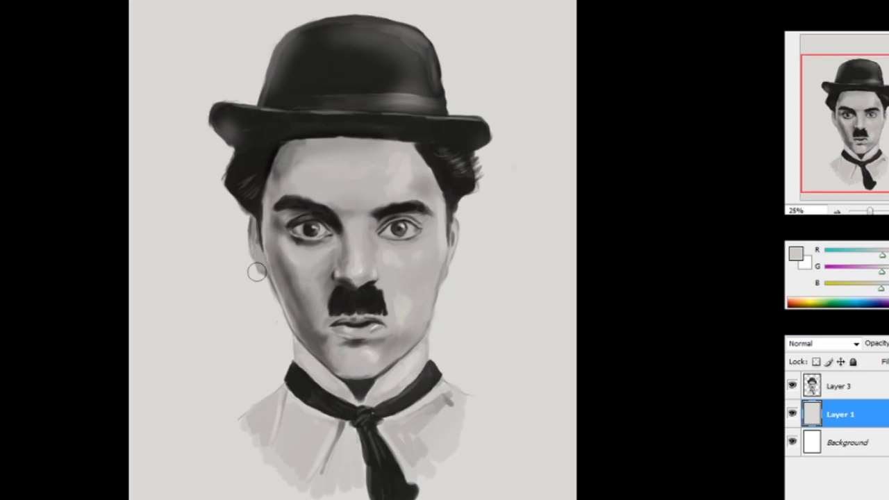